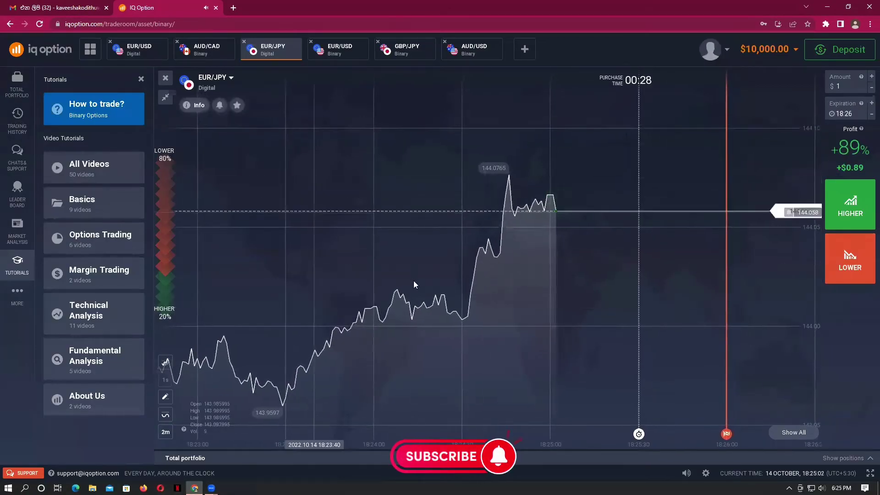
# Step: Glance at the balance choices, then open the account profile menu from the avatar
pyautogui.click(769, 51)
pyautogui.click(769, 53)
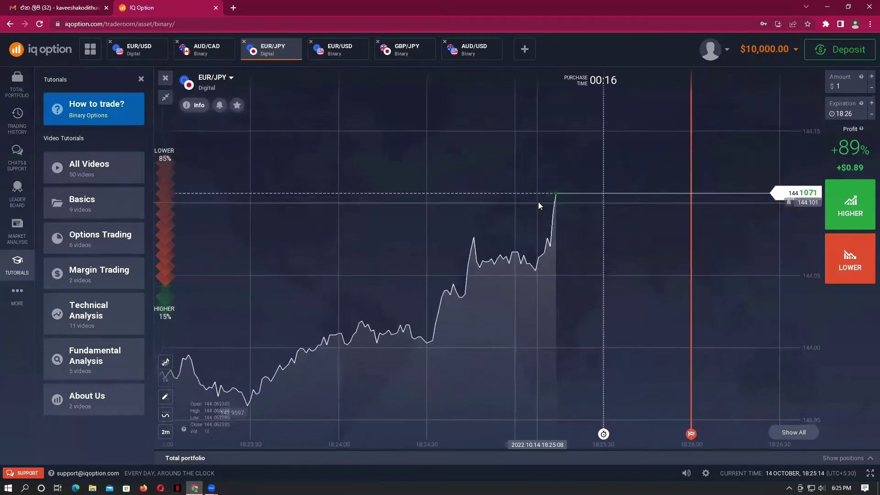
pyautogui.click(725, 51)
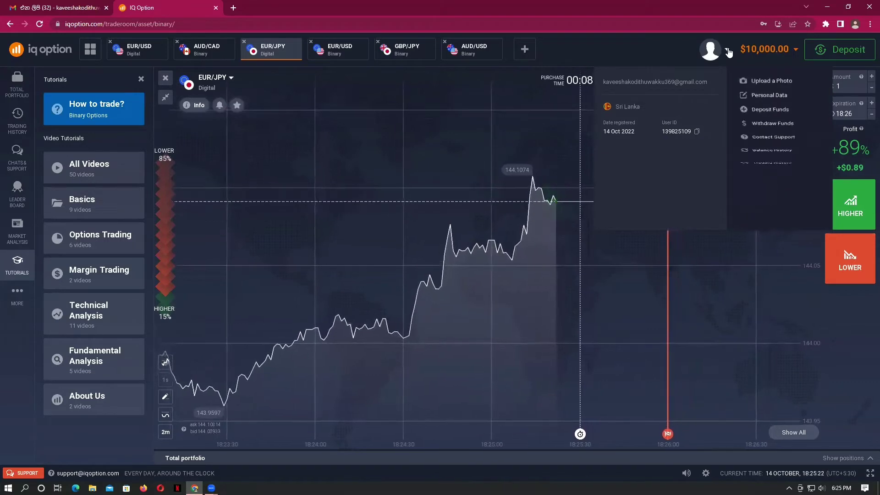
# Step: Open Personal Data and start account verification with 'Please verify your account'
pyautogui.click(766, 96)
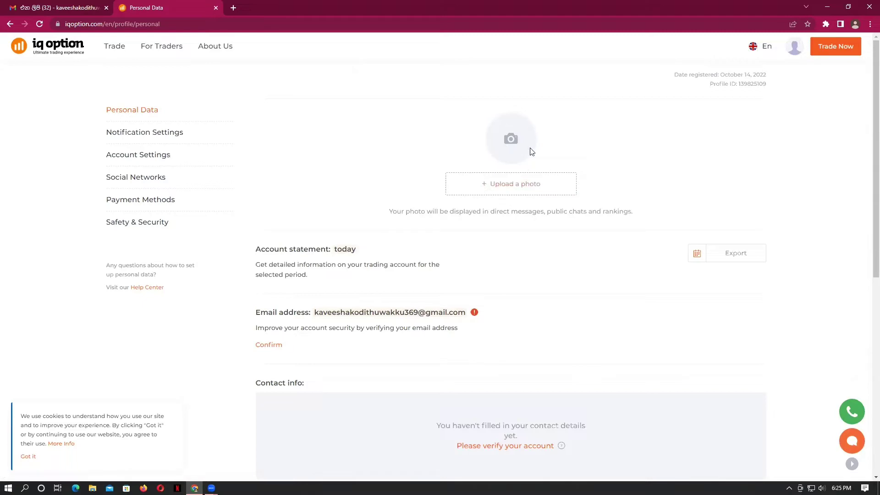
pyautogui.scroll(-4, 513, 252)
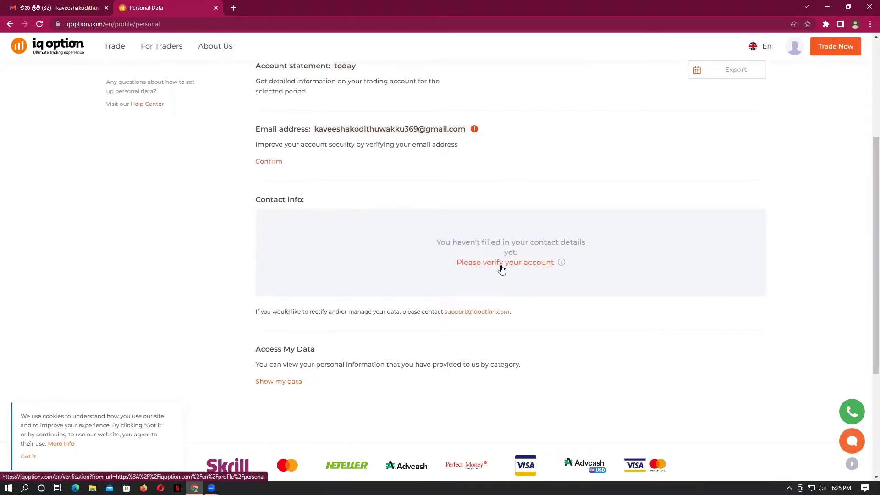
pyautogui.moveTo(435, 242); pyautogui.dragTo(519, 265)
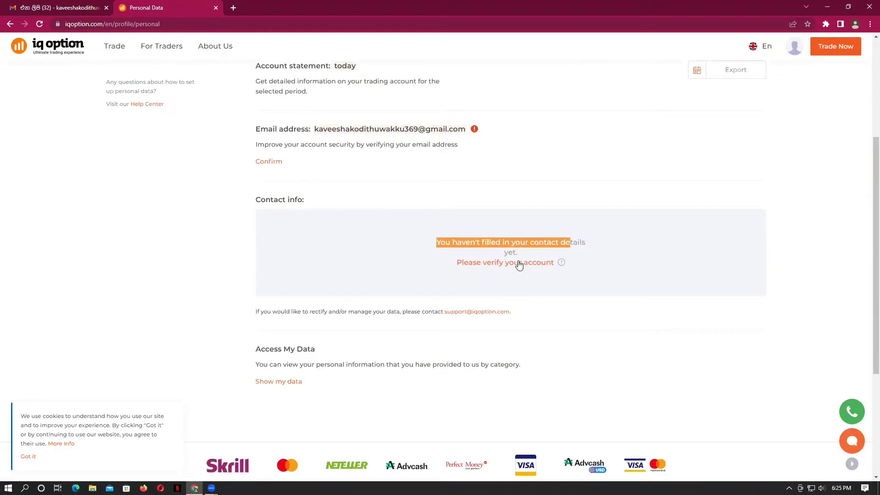
pyautogui.click(519, 265)
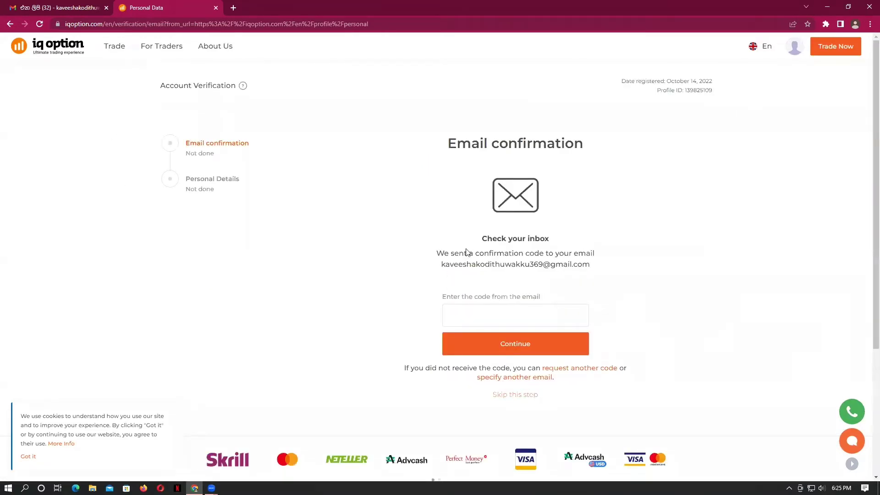
pyautogui.moveTo(441, 253); pyautogui.dragTo(603, 265)
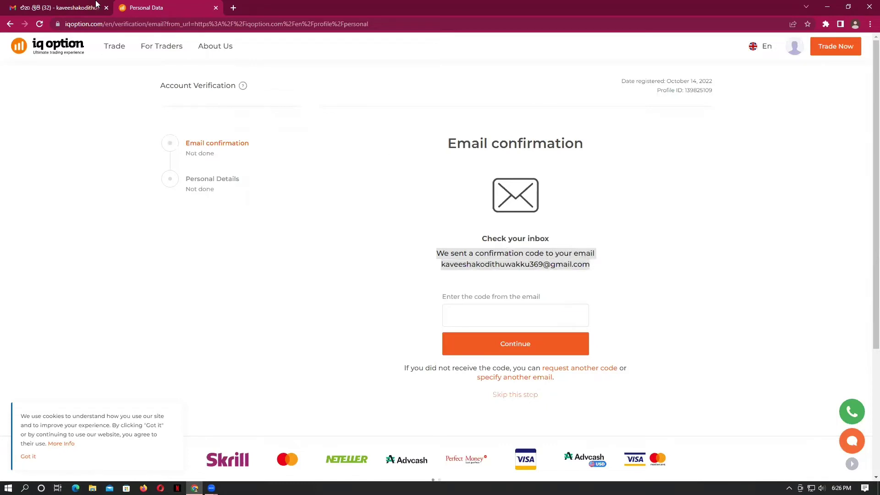
# Step: Copy the activation code from the IQ Option email in Gmail and return to verification
pyautogui.click(64, 7)
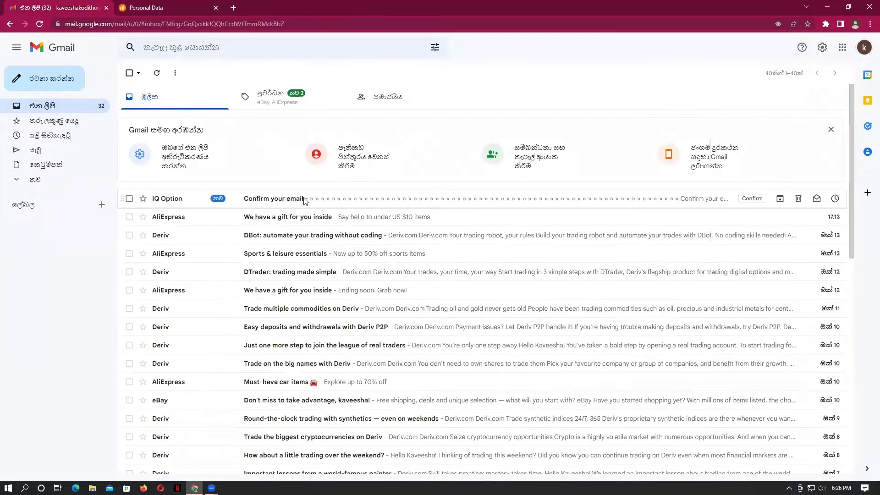
pyautogui.click(304, 199)
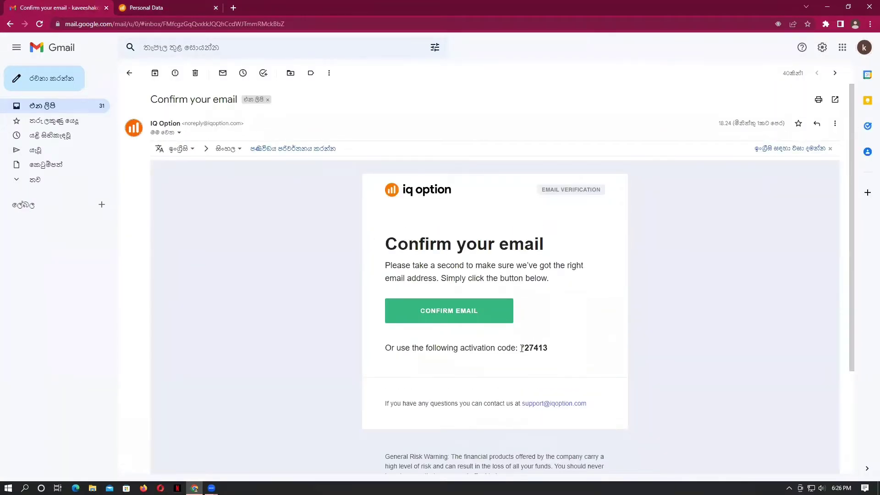
pyautogui.moveTo(521, 347); pyautogui.dragTo(559, 356)
pyautogui.rightClick(536, 347)
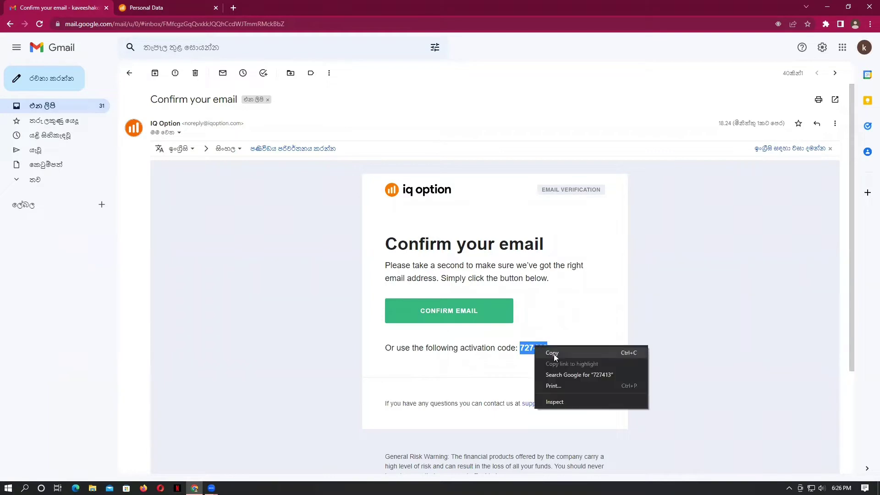
pyautogui.click(556, 358)
pyautogui.click(178, 7)
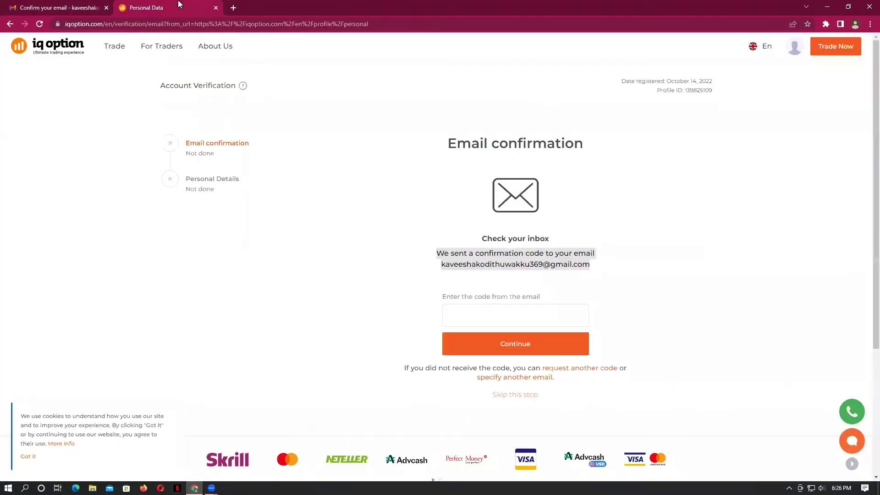
# Step: Paste the emailed activation code to confirm the email, then continue to Personal Details
pyautogui.click(478, 314)
pyautogui.rightClick(478, 314)
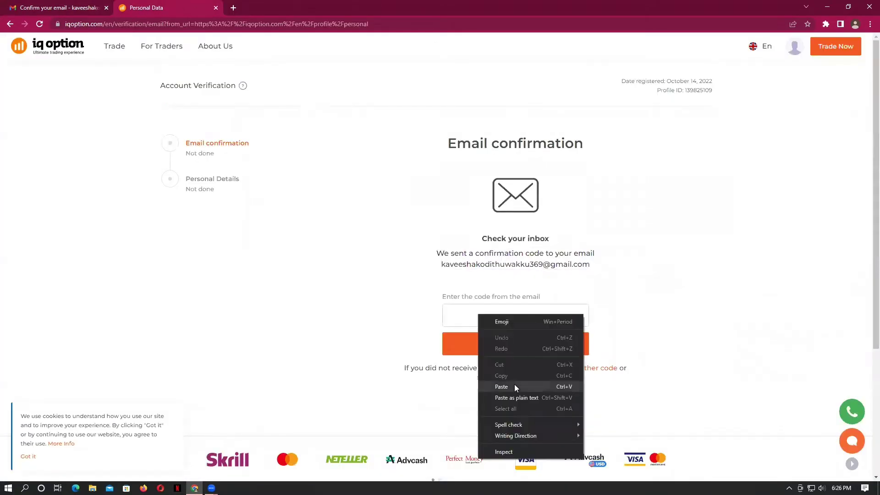
pyautogui.click(502, 387)
pyautogui.click(494, 343)
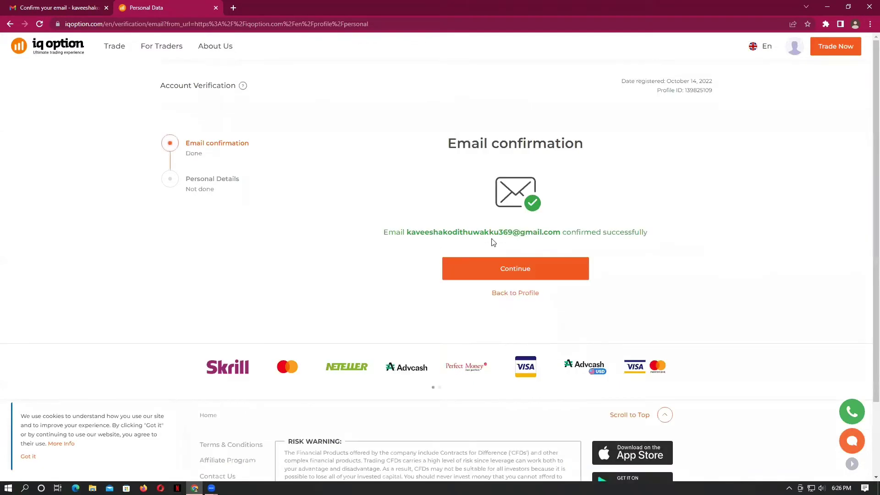
pyautogui.moveTo(379, 237); pyautogui.dragTo(653, 235)
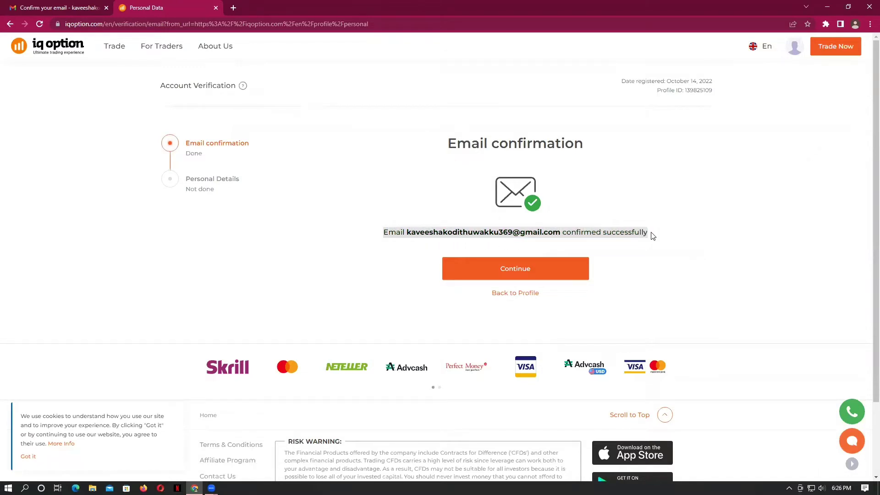
pyautogui.click(566, 270)
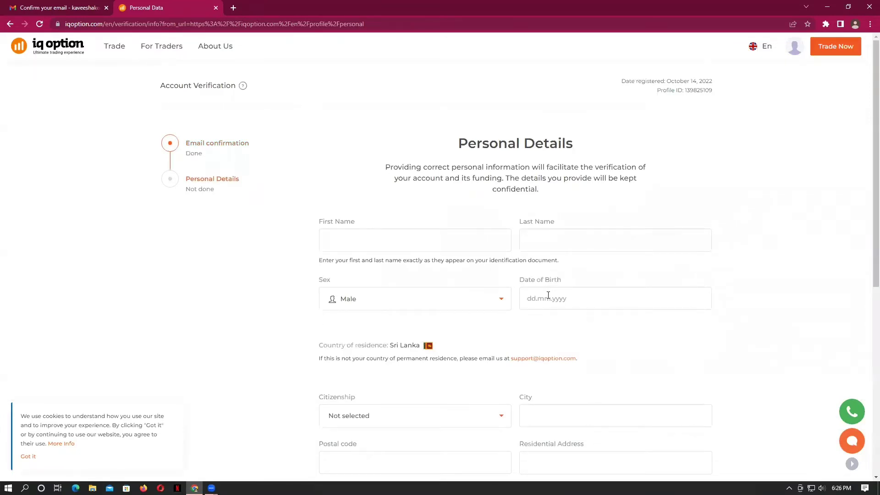
# Step: Fill in the first and last name from the browser's saved suggestions
pyautogui.scroll(-1, 538, 277)
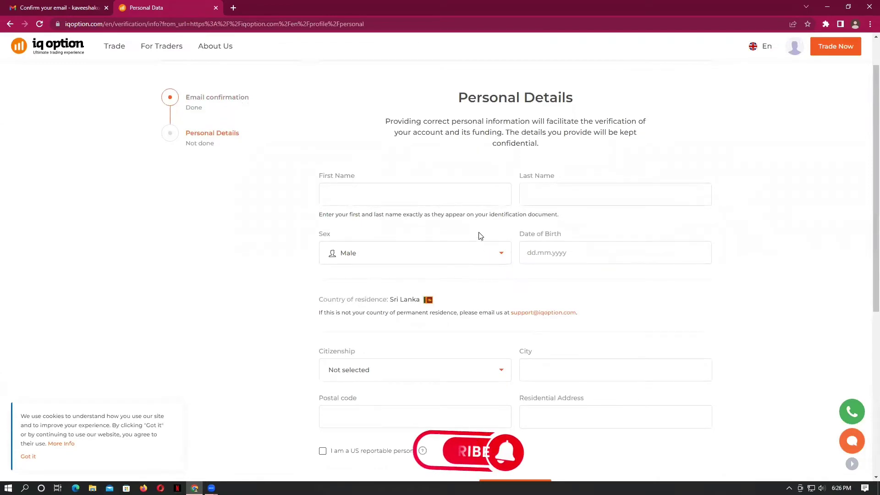
pyautogui.click(407, 198)
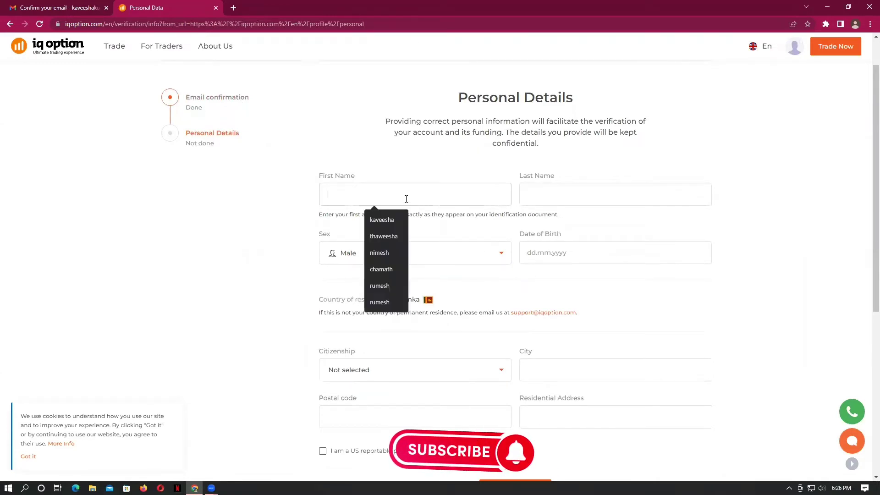
pyautogui.click(573, 193)
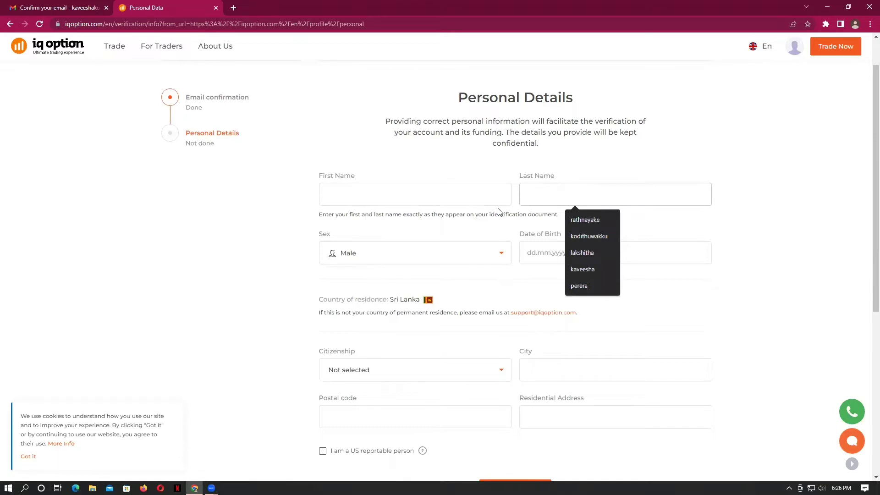
pyautogui.click(407, 198)
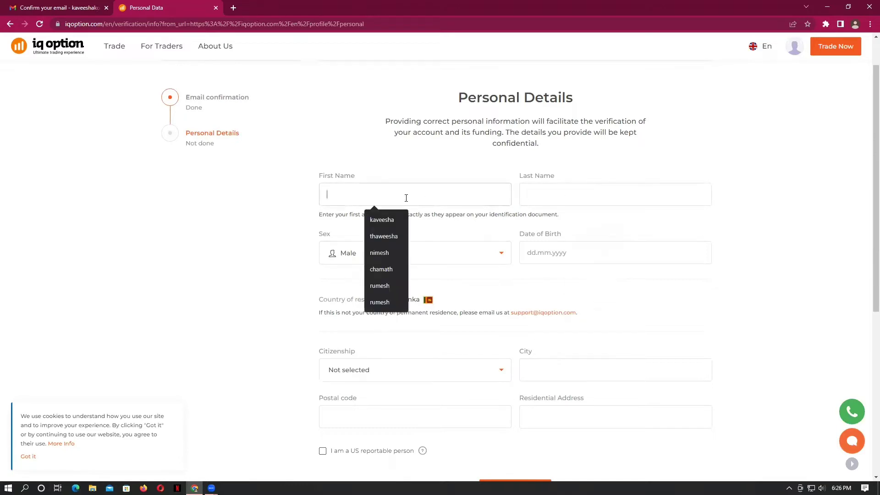
pyautogui.click(397, 220)
pyautogui.click(577, 196)
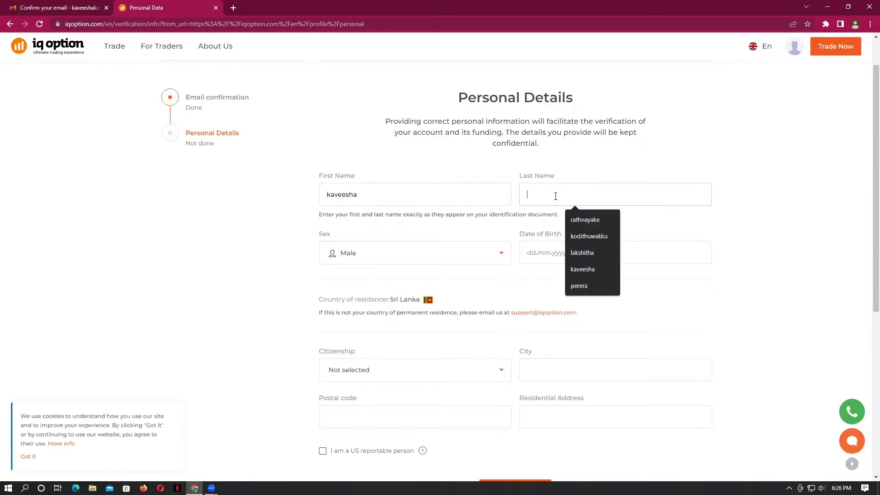
pyautogui.click(591, 238)
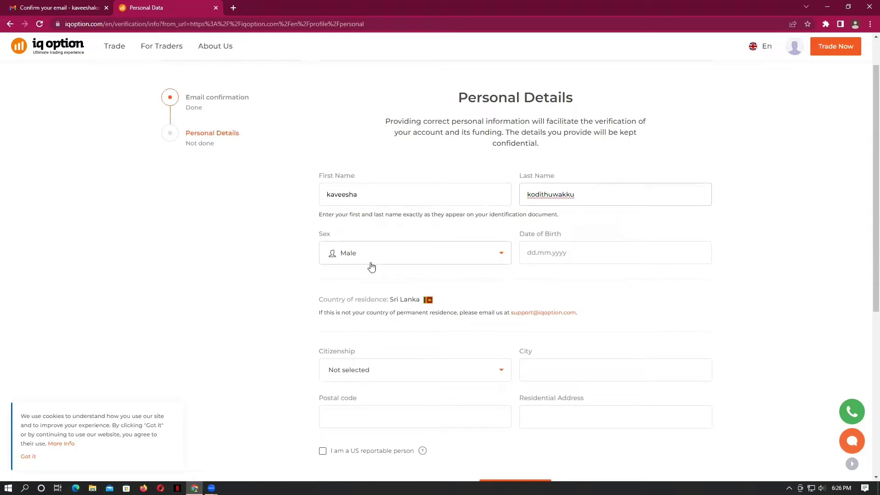
pyautogui.click(569, 254)
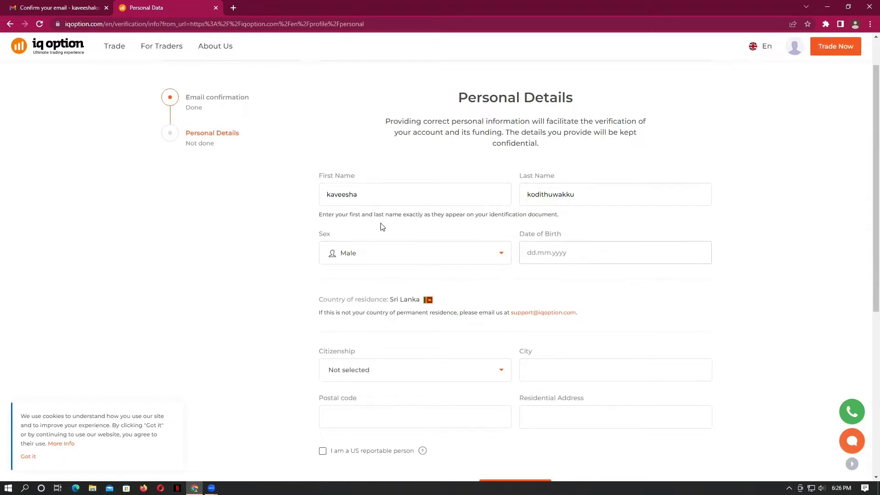
pyautogui.moveTo(316, 218); pyautogui.dragTo(562, 220)
pyautogui.click(562, 220)
# Step: Enter the date of birth, choose Sri Lanka citizenship, and fill in the city
pyautogui.click(552, 250)
pyautogui.write('20.03.1995')
pyautogui.scroll(-1, 557, 291)
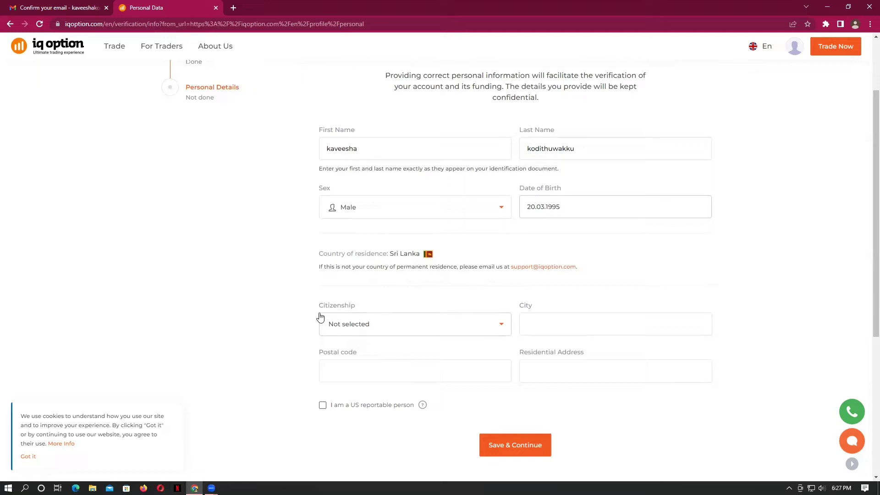
pyautogui.click(472, 329)
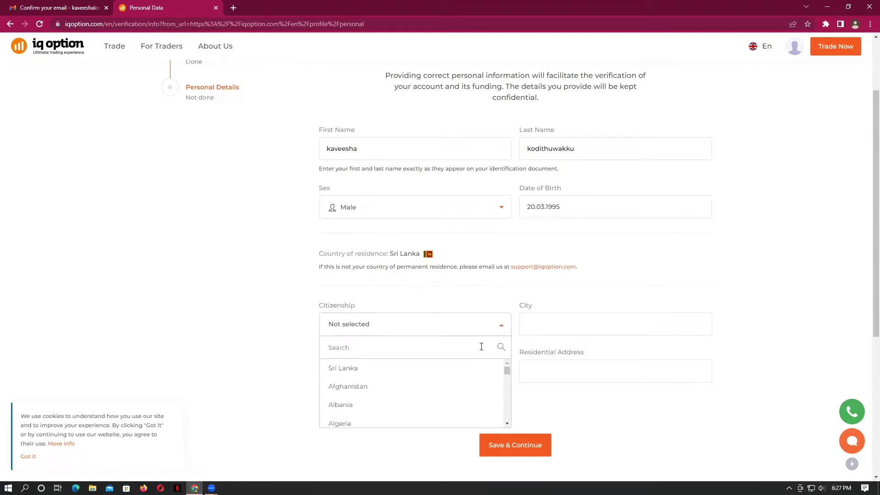
pyautogui.click(374, 373)
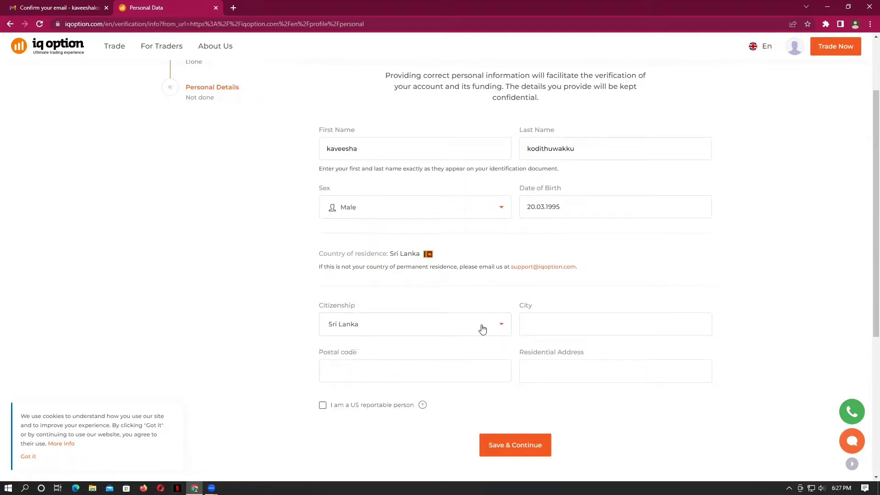
pyautogui.click(549, 326)
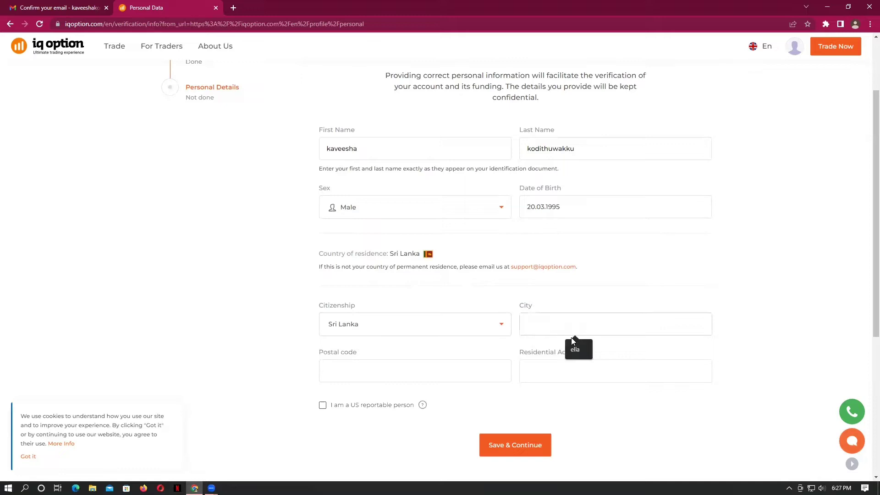
pyautogui.click(579, 356)
pyautogui.click(384, 376)
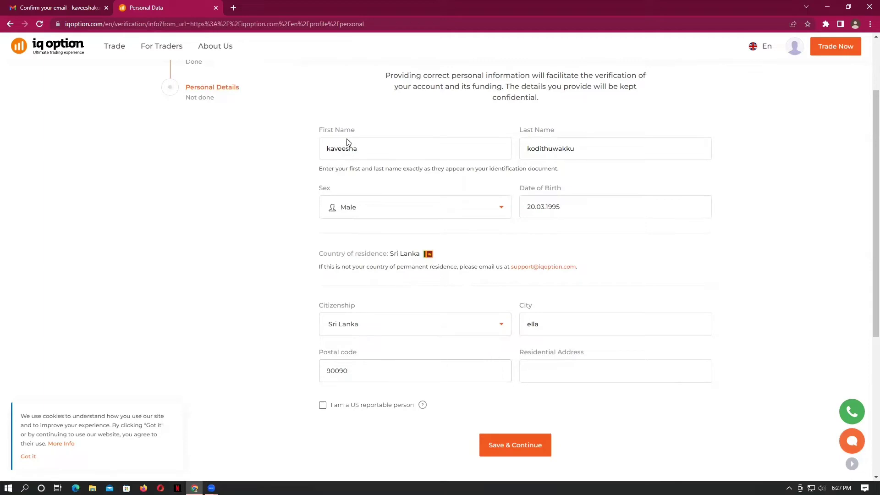
# Step: Look up the city's postal code with a Google search, then close that tab
pyautogui.click(233, 8)
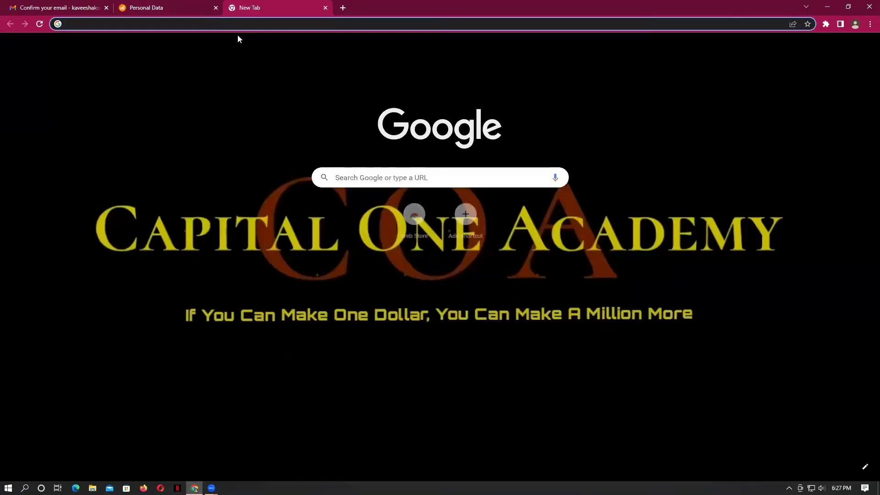
pyautogui.write('ELLA')
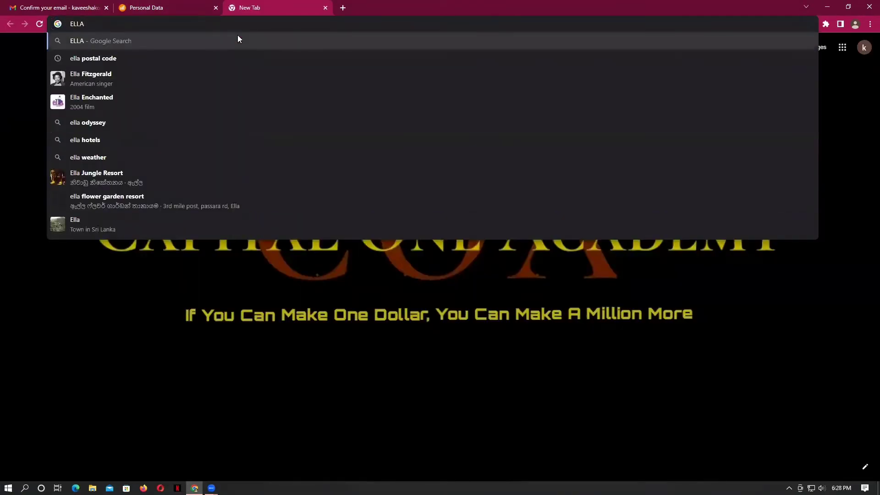
pyautogui.click(159, 57)
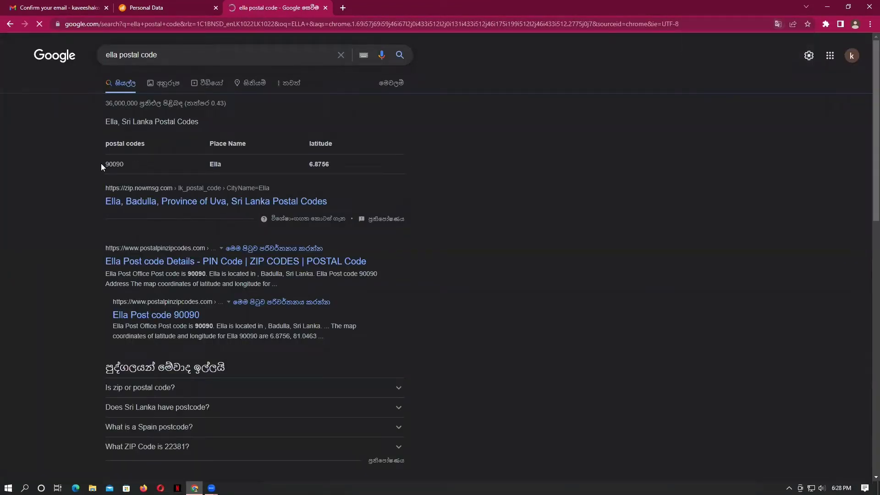
pyautogui.moveTo(101, 163); pyautogui.dragTo(128, 163)
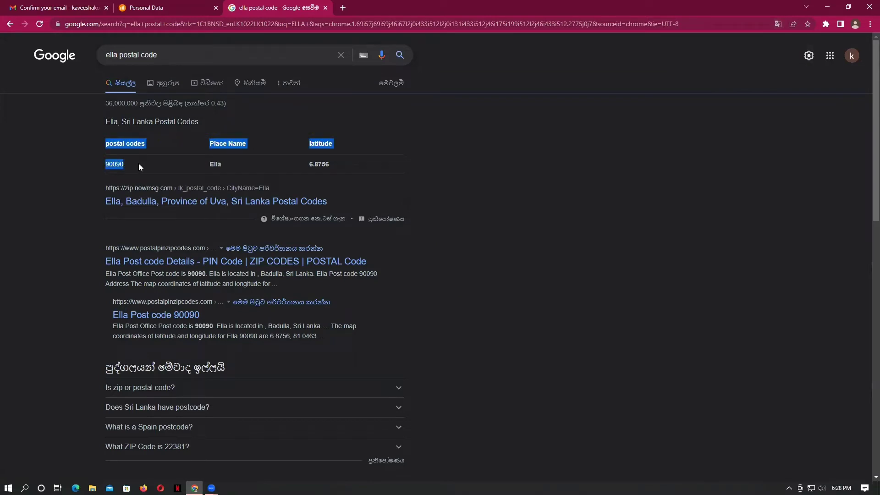
pyautogui.click(503, 169)
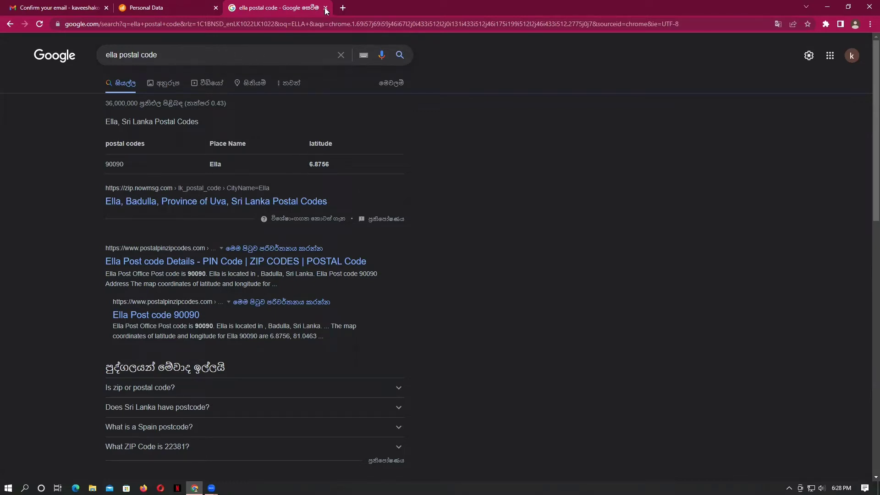
pyautogui.click(325, 8)
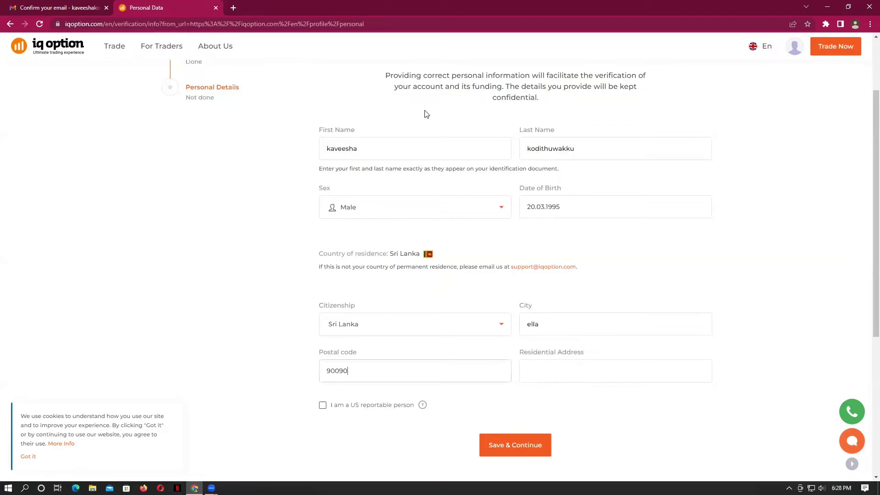
# Step: Enter the residential address, leave 'I am a US reportable person' unchecked, and Save & Continue
pyautogui.click(574, 374)
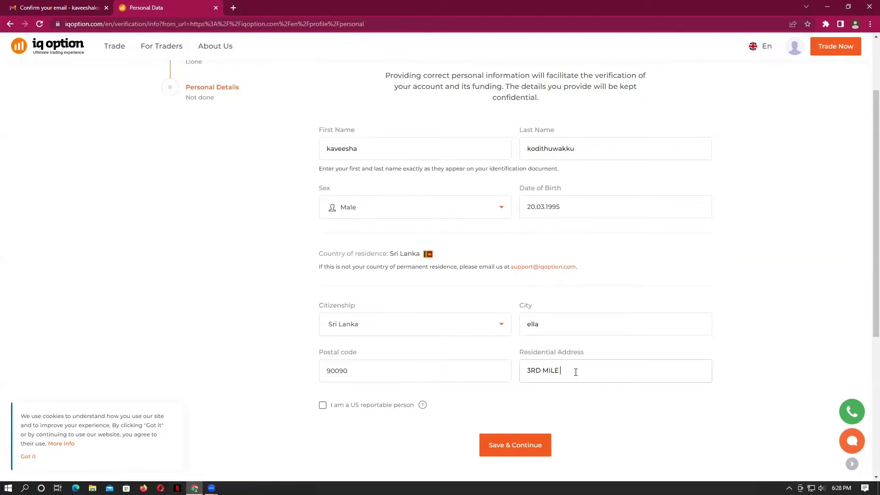
pyautogui.write('POST ELLA')
pyautogui.moveTo(526, 371); pyautogui.dragTo(596, 380)
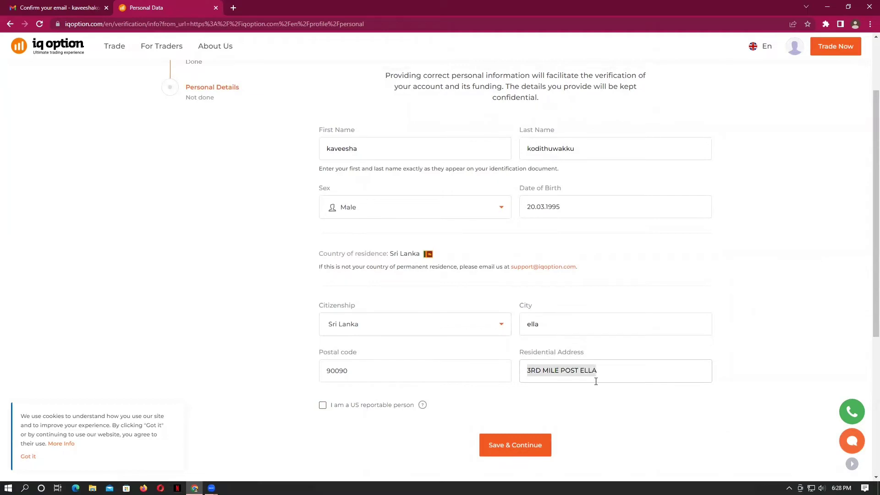
pyautogui.click(324, 406)
pyautogui.scroll(-2, 501, 419)
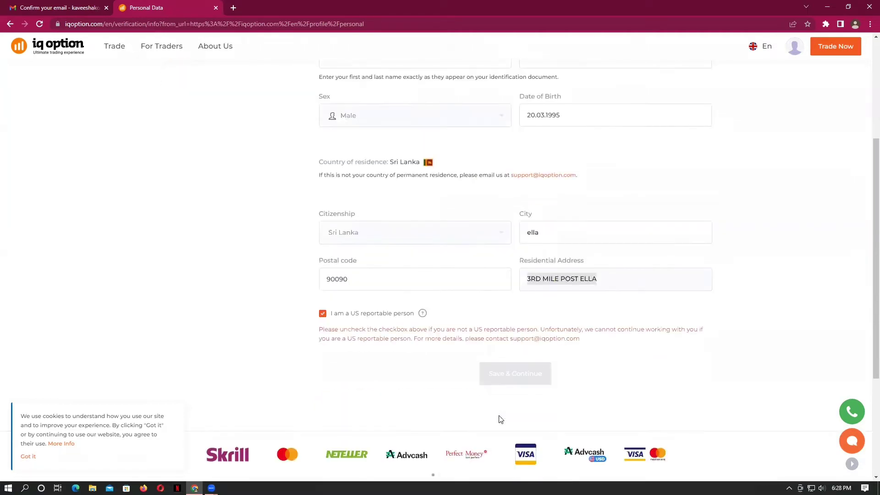
pyautogui.click(323, 314)
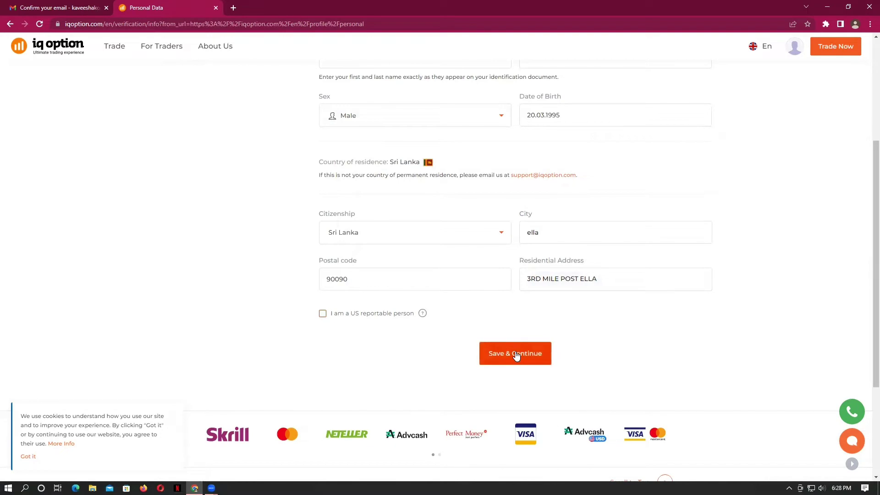
pyautogui.click(515, 354)
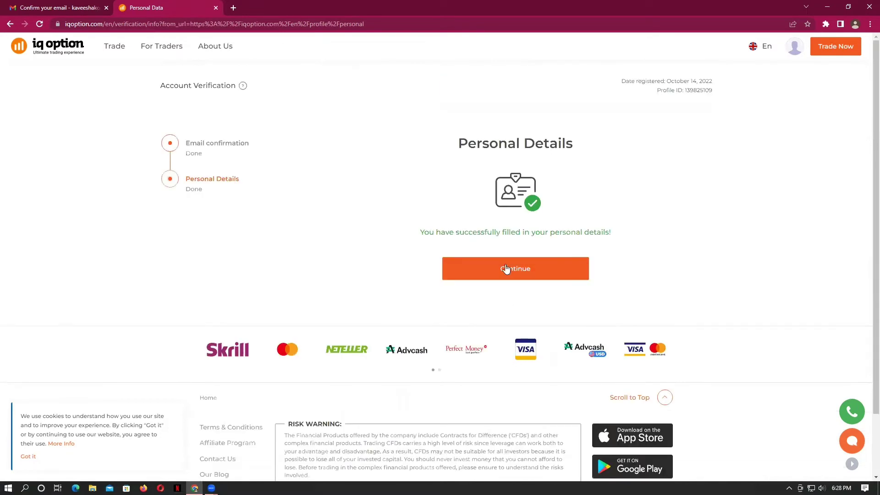
# Step: Continue past the success screen and go to Deposit from the 'Your info has been submitted!' page
pyautogui.click(522, 270)
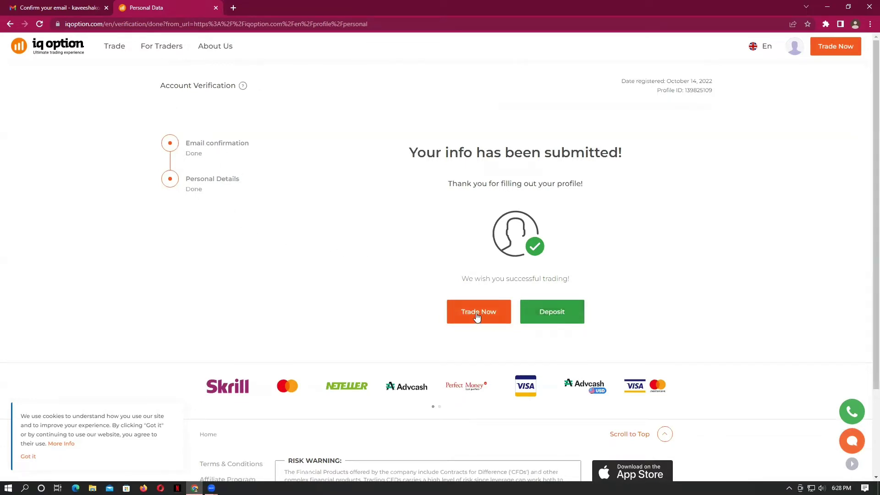
pyautogui.moveTo(459, 281); pyautogui.dragTo(549, 314)
pyautogui.click(551, 315)
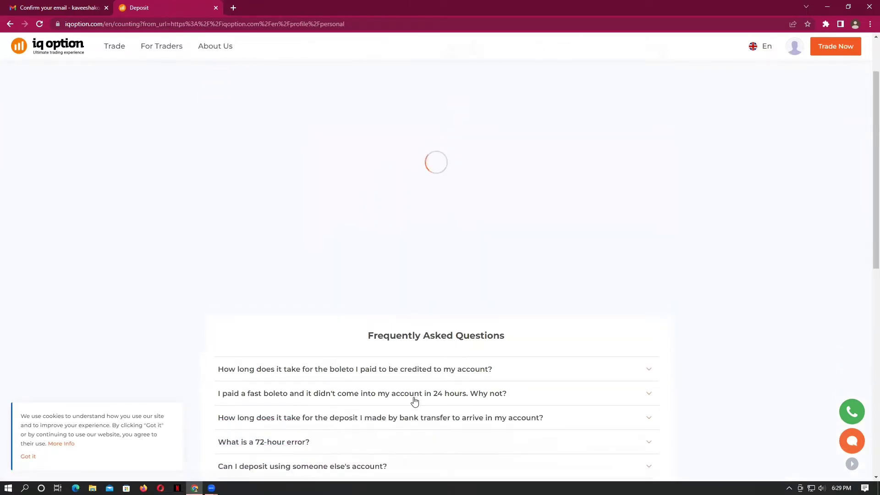
# Step: Choose a $10 Skrill deposit, accept the Terms & Conditions, and proceed to payment
pyautogui.scroll(-3, 414, 399)
pyautogui.scroll(3, 404, 394)
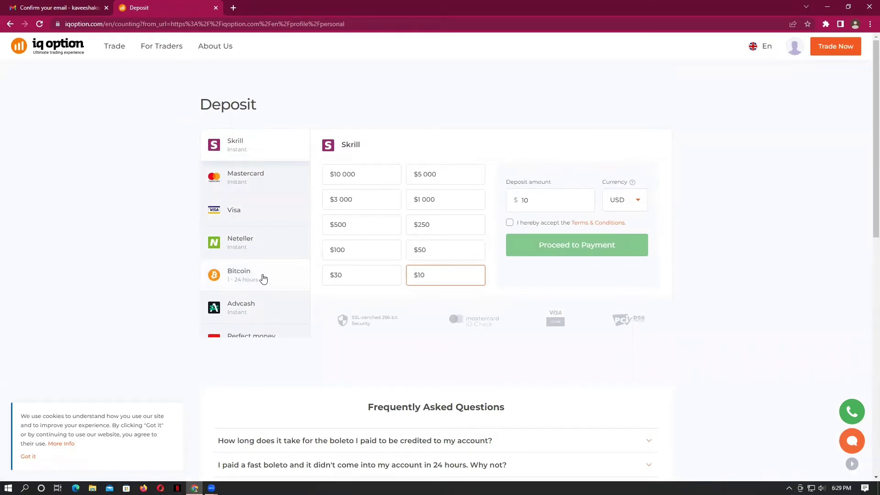
pyautogui.scroll(-1, 264, 279)
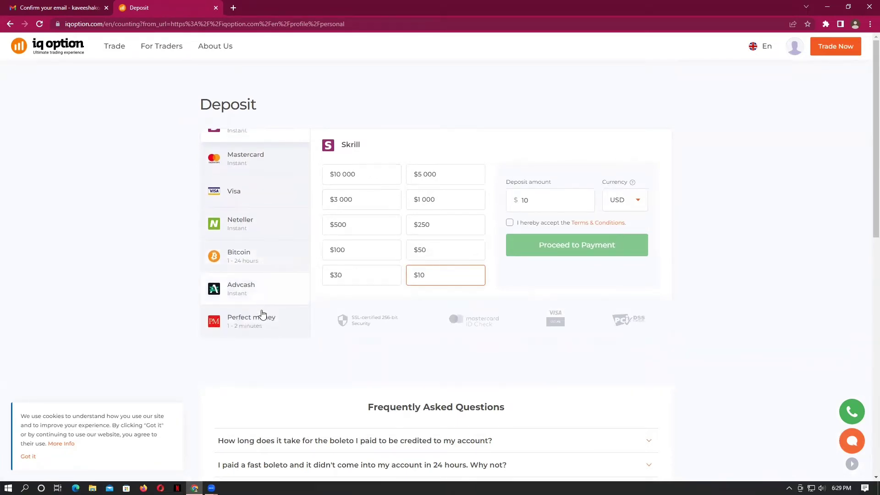
pyautogui.scroll(1, 268, 320)
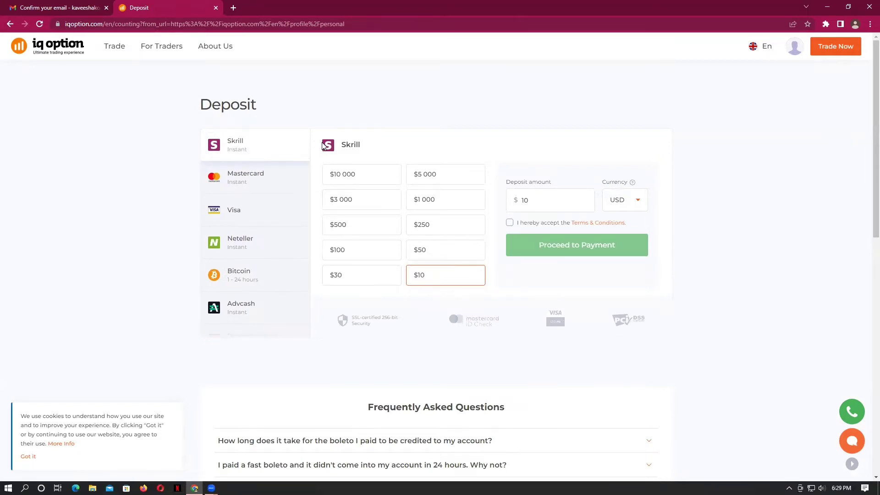
pyautogui.click(425, 251)
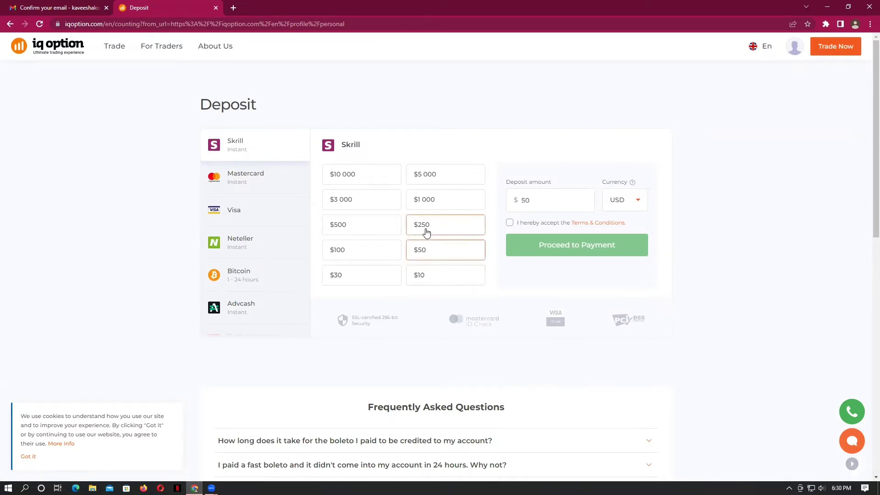
pyautogui.click(417, 276)
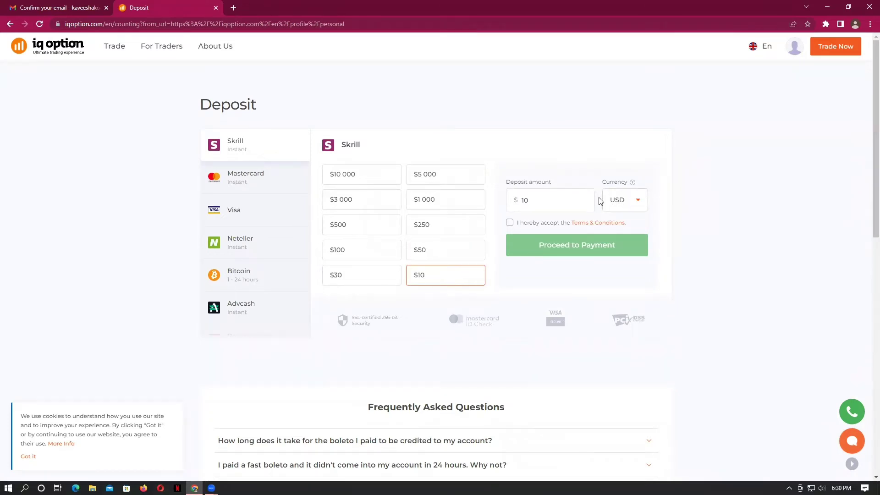
pyautogui.click(509, 222)
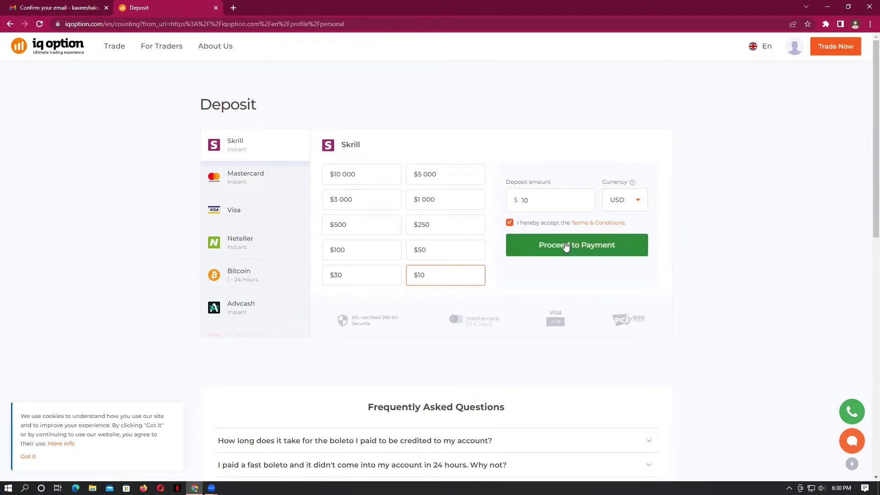
pyautogui.click(566, 246)
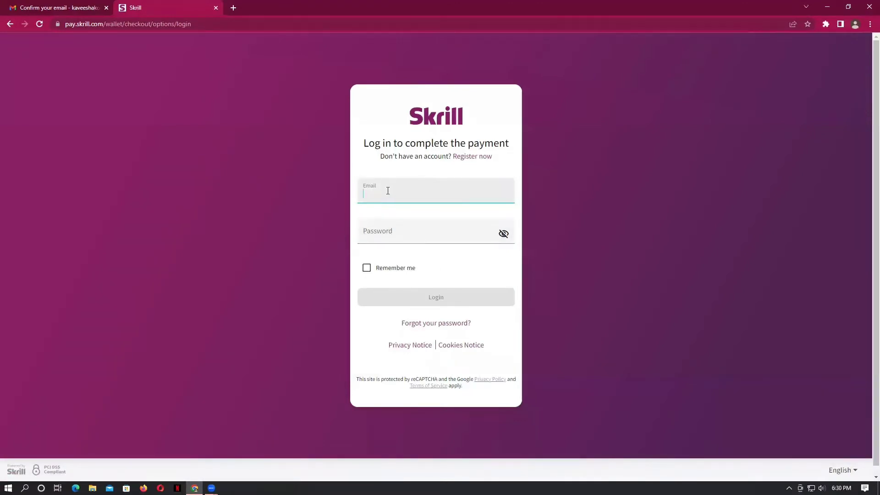
# Step: Leave the Skrill login without signing in and go back to the deposit page
pyautogui.click(390, 239)
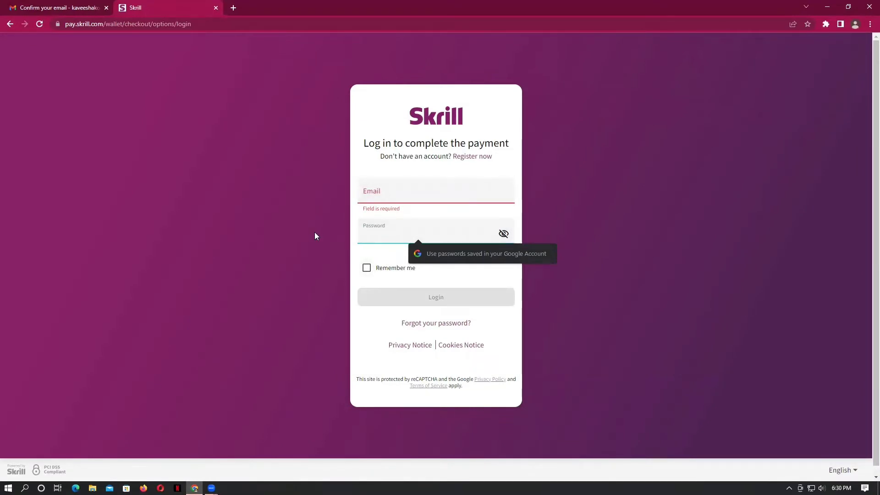
pyautogui.click(8, 24)
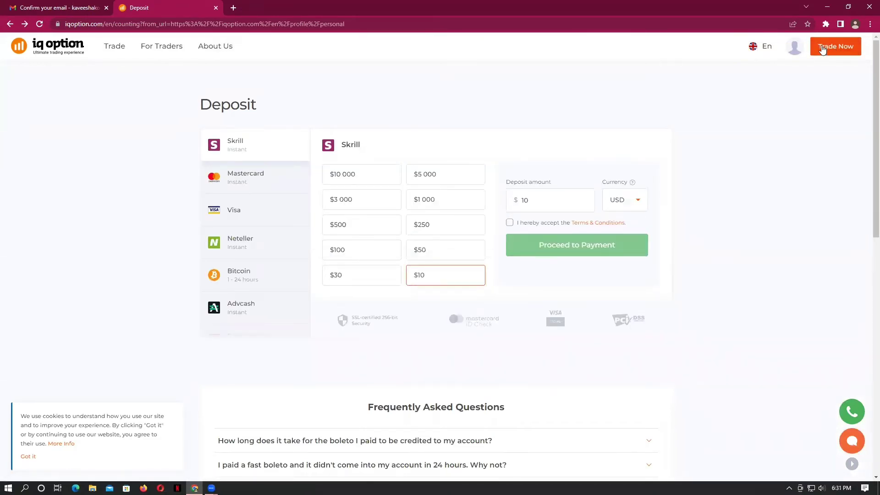
# Step: Open Trade Now from the account panel and zoom into the EUR/JPY Digital chart
pyautogui.click(794, 47)
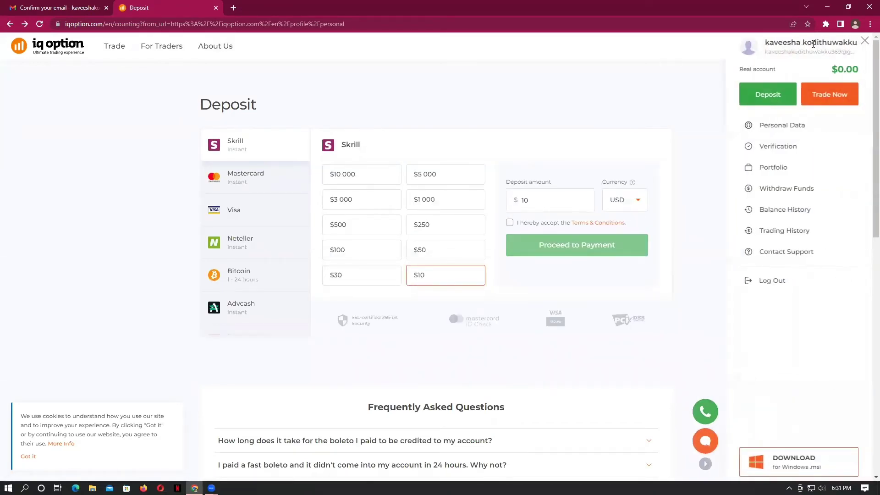
pyautogui.click(829, 96)
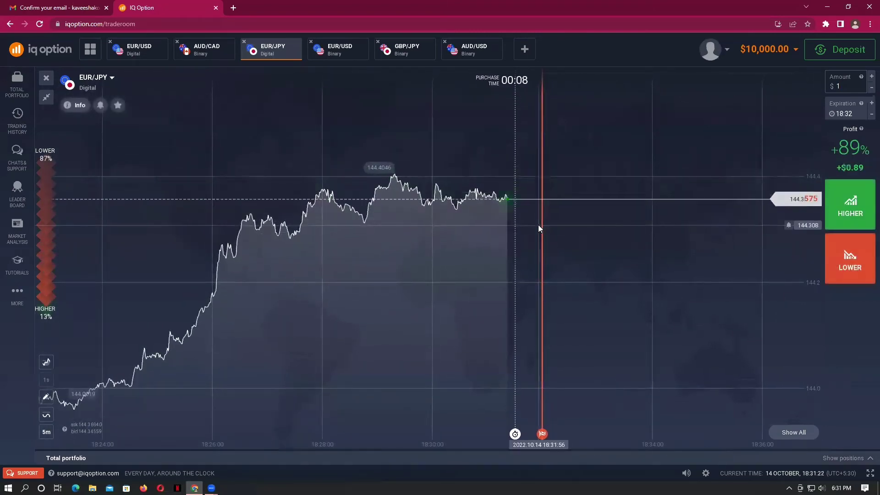
pyautogui.scroll(3, 539, 227)
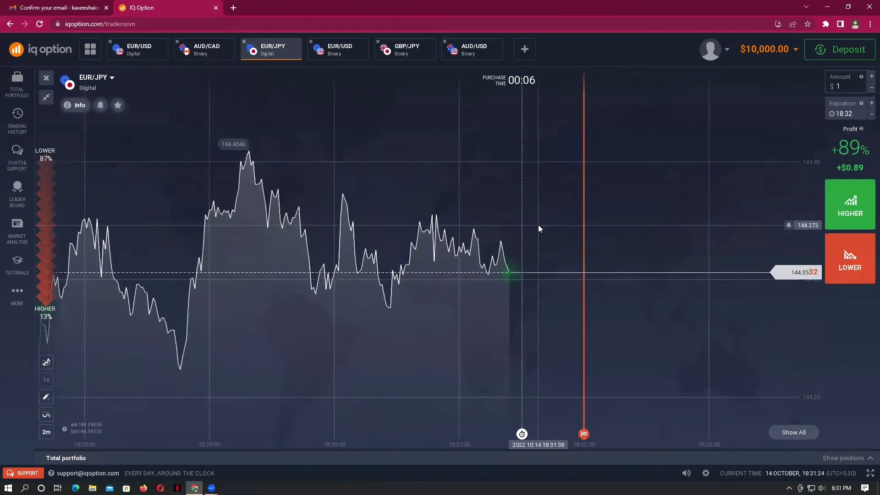